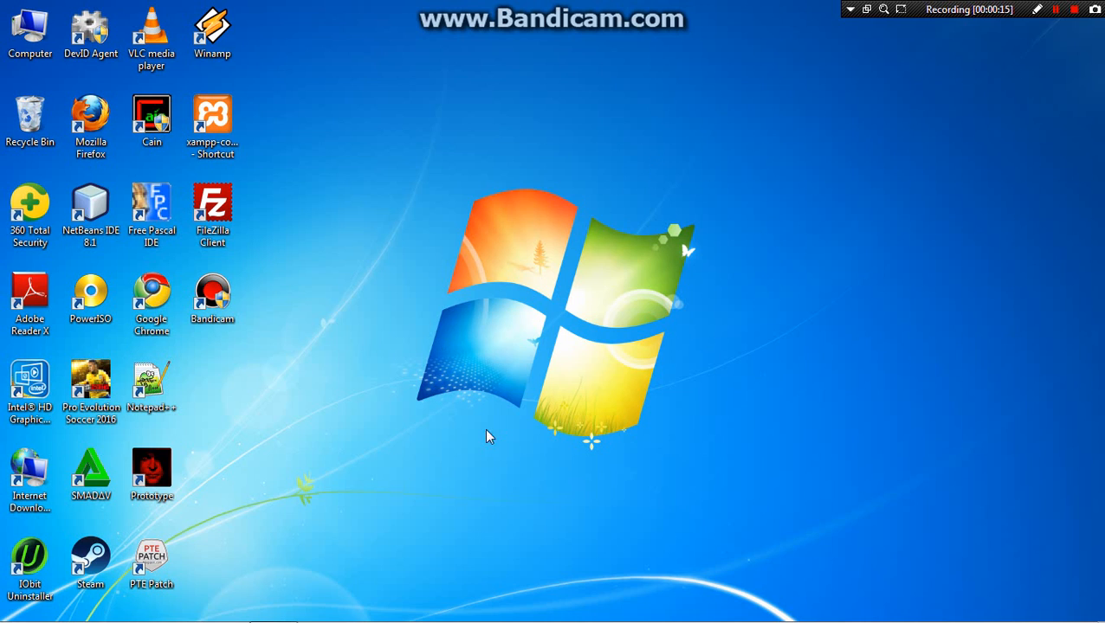
Launch Google Chrome from the desktop and maximize its browser window.
mouse_move(606, 619)
double_click(153, 298)
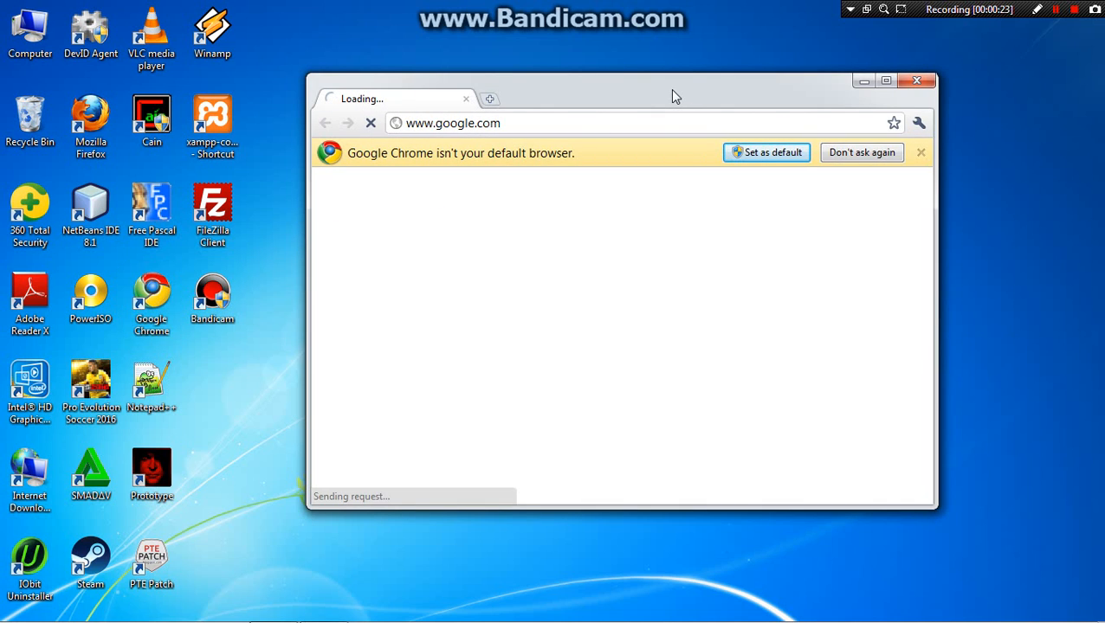
left_click_drag(672, 90, 548, 1)
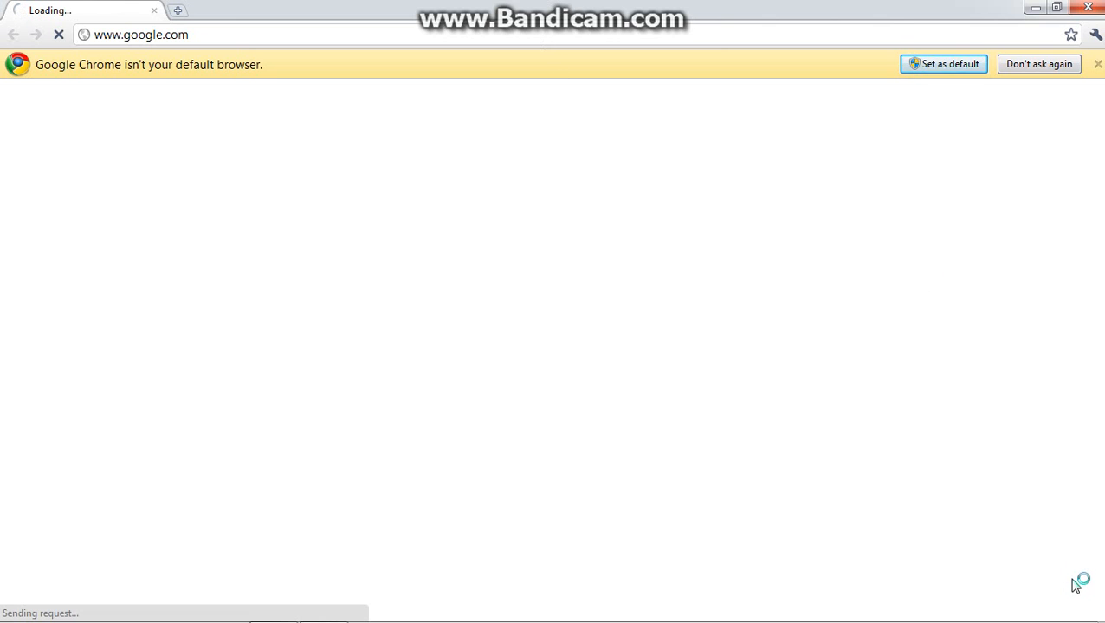
Display the available wireless networks to check which one the computer is connected to.
mouse_move(1073, 617)
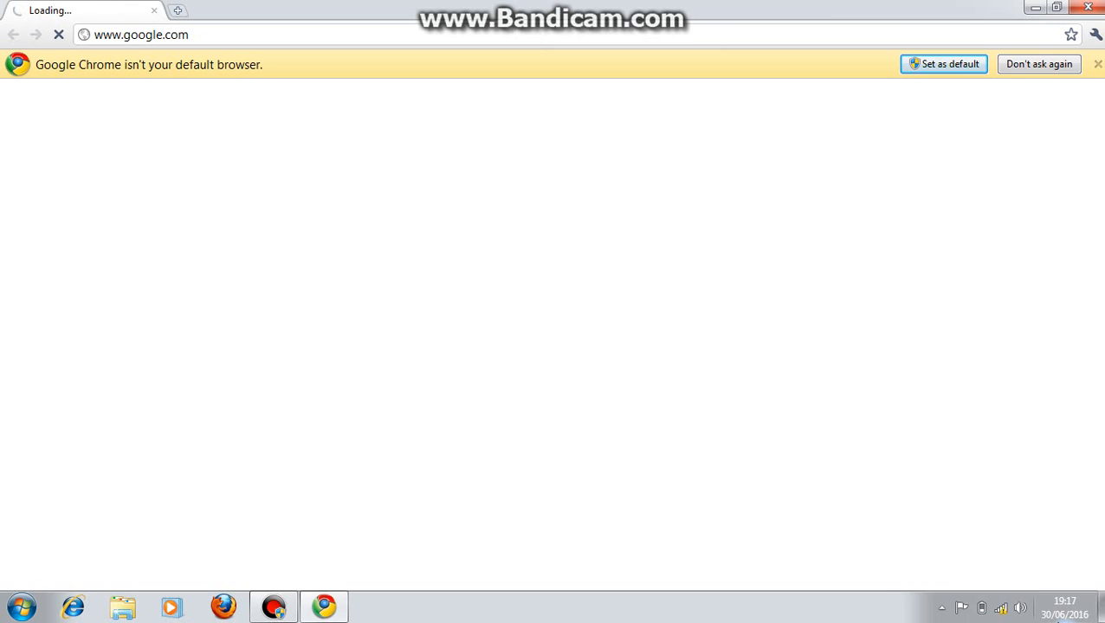
left_click(997, 607)
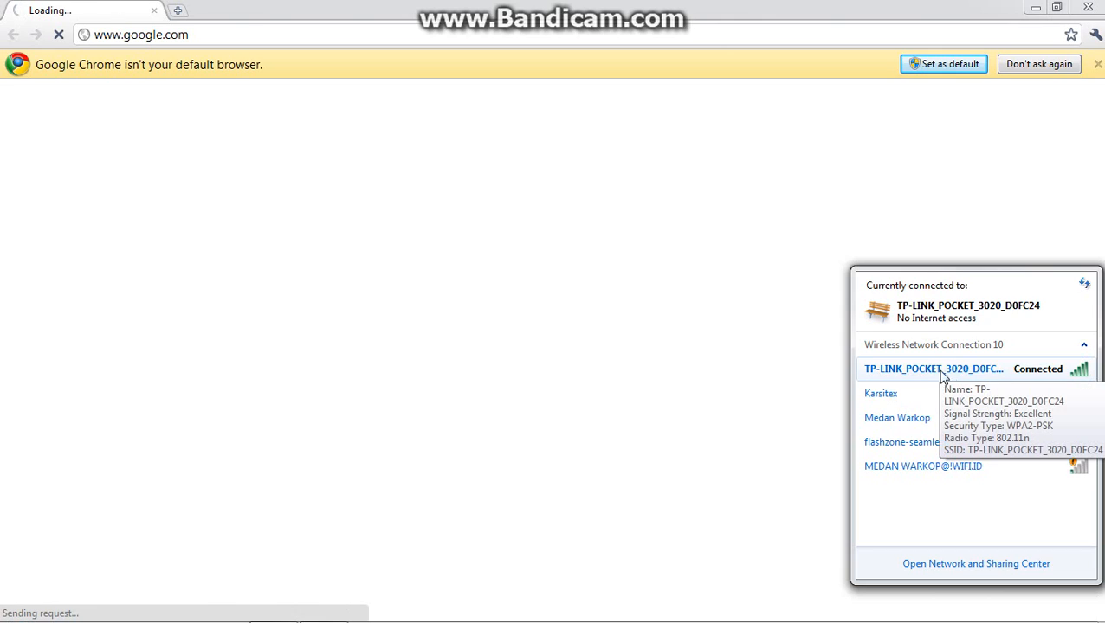
Open the router's login page at the address 192.168.0.254 in the current browser tab.
left_click(465, 33)
key("Return")
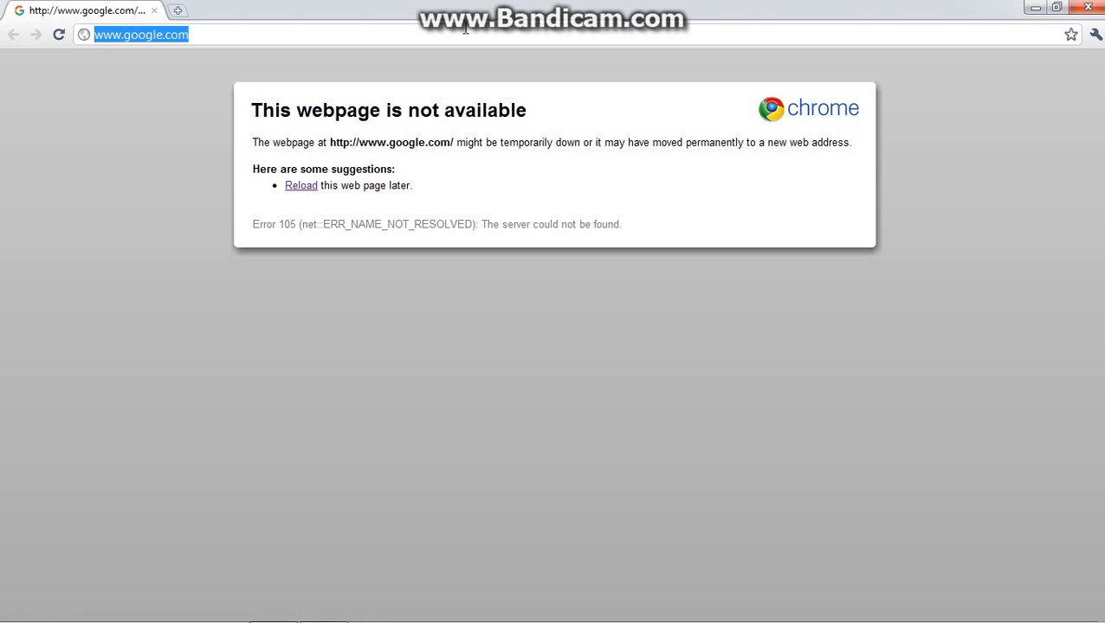
type("192.168.0.254")
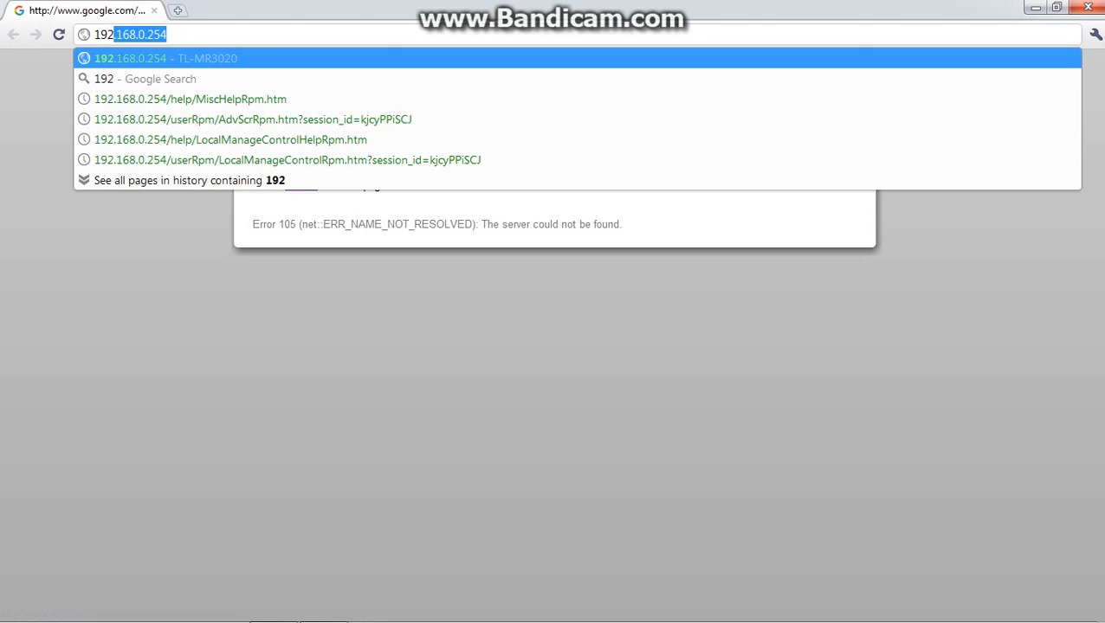
key("Return")
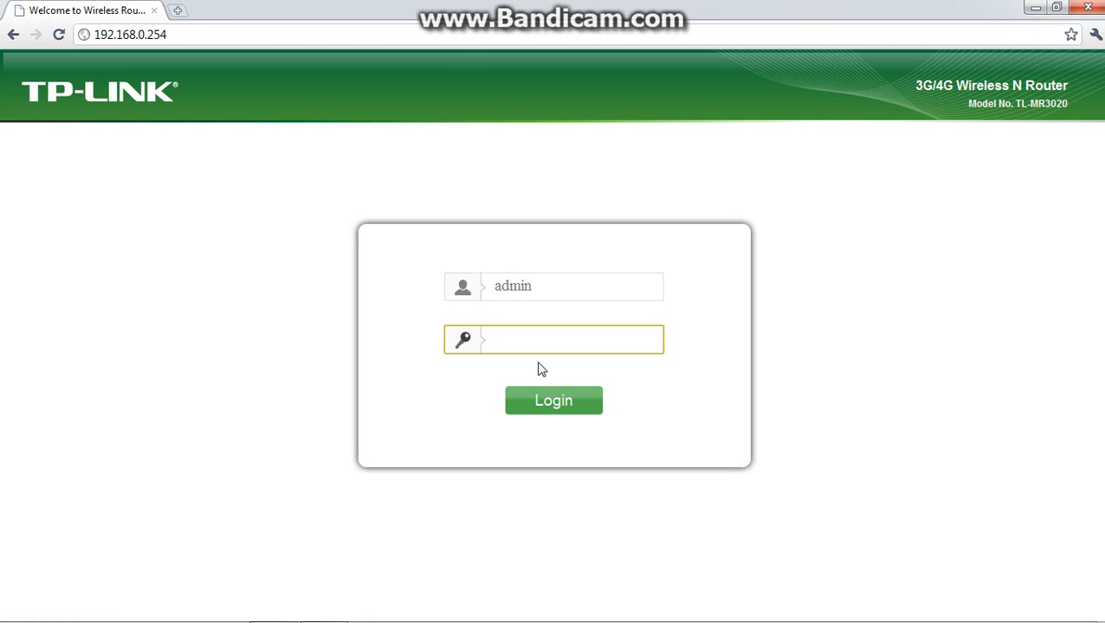
Enter the router's administrator password and log in to the TP-LINK TL-MR3020.
type("admi")
key("Return")
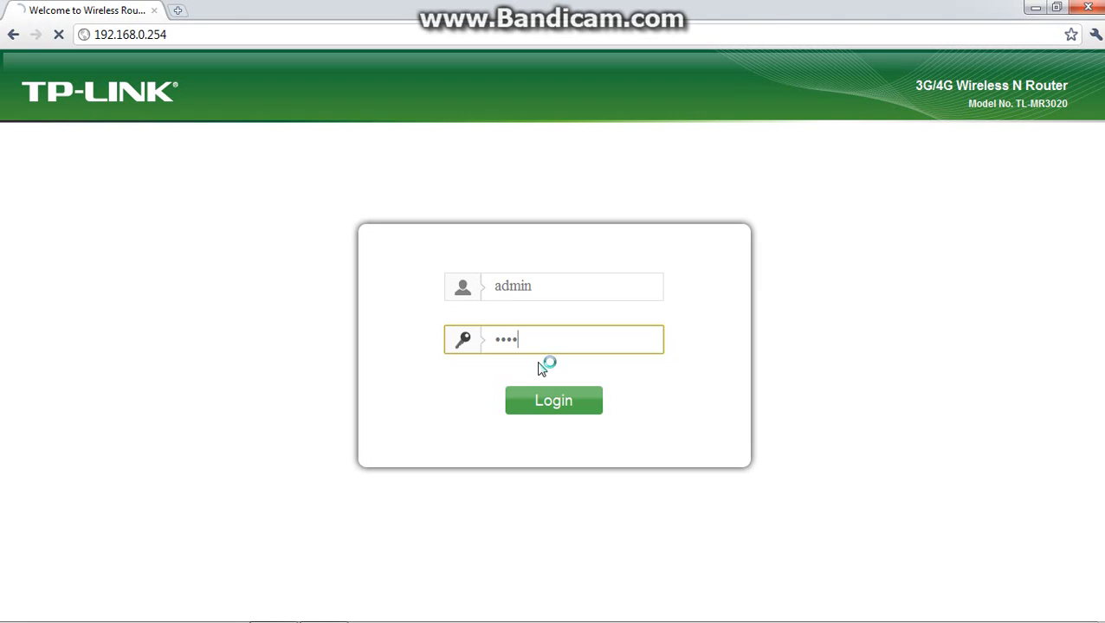
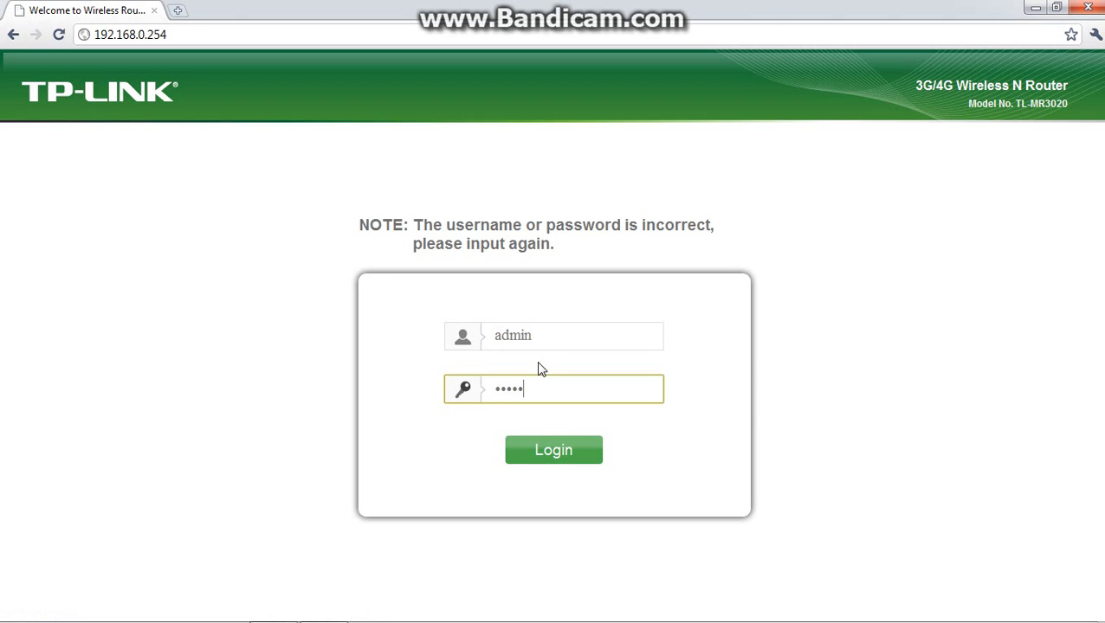
Submit the router login and open the Basic Security settings page.
key("Return")
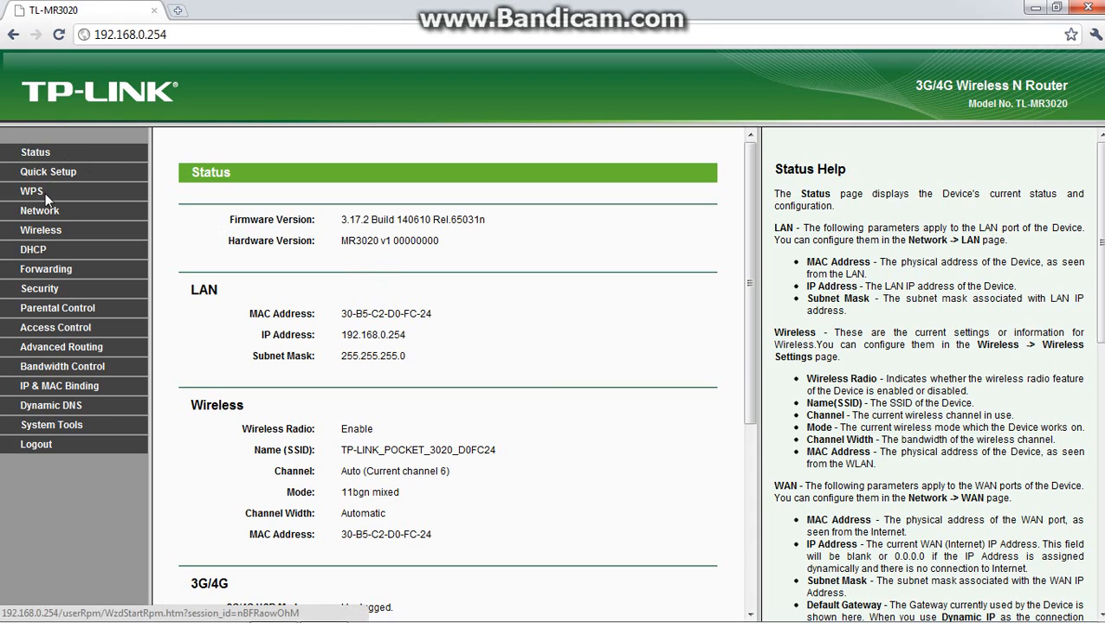
left_click(40, 289)
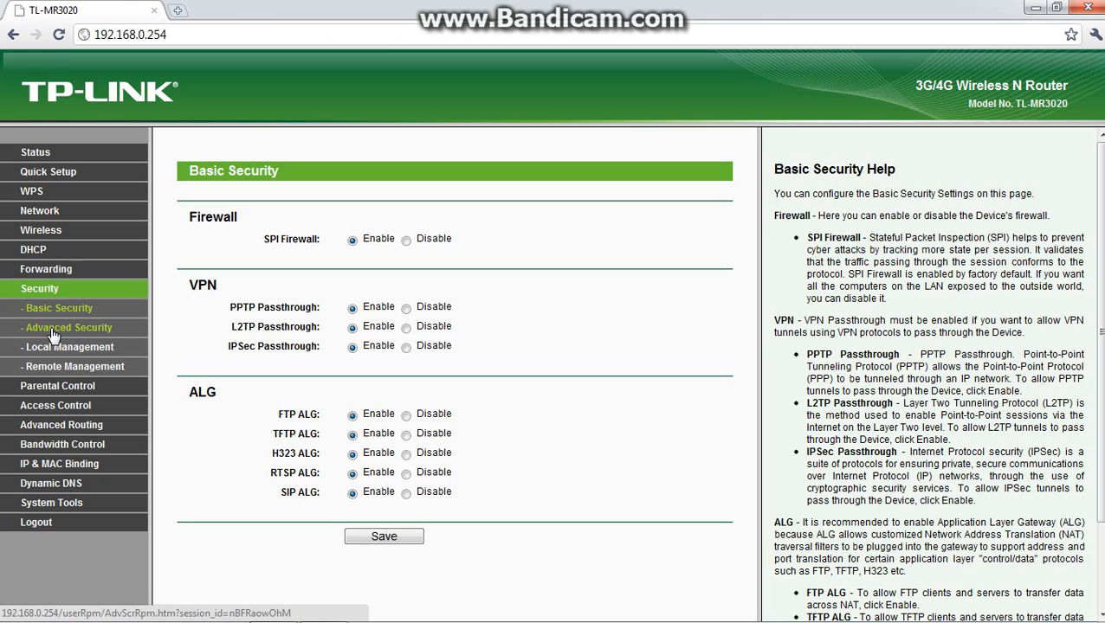
left_click(69, 314)
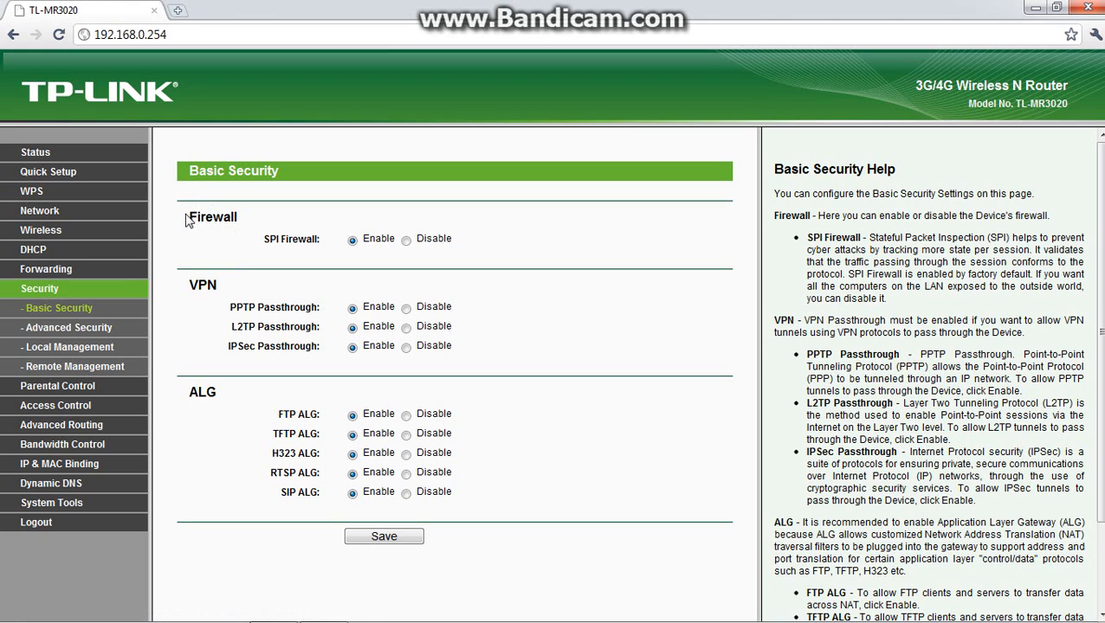
Review the Firewall and VPN sections of Basic Security, dismissing the Windows color scheme prompt without choosing an option.
left_click_drag(185, 219, 241, 225)
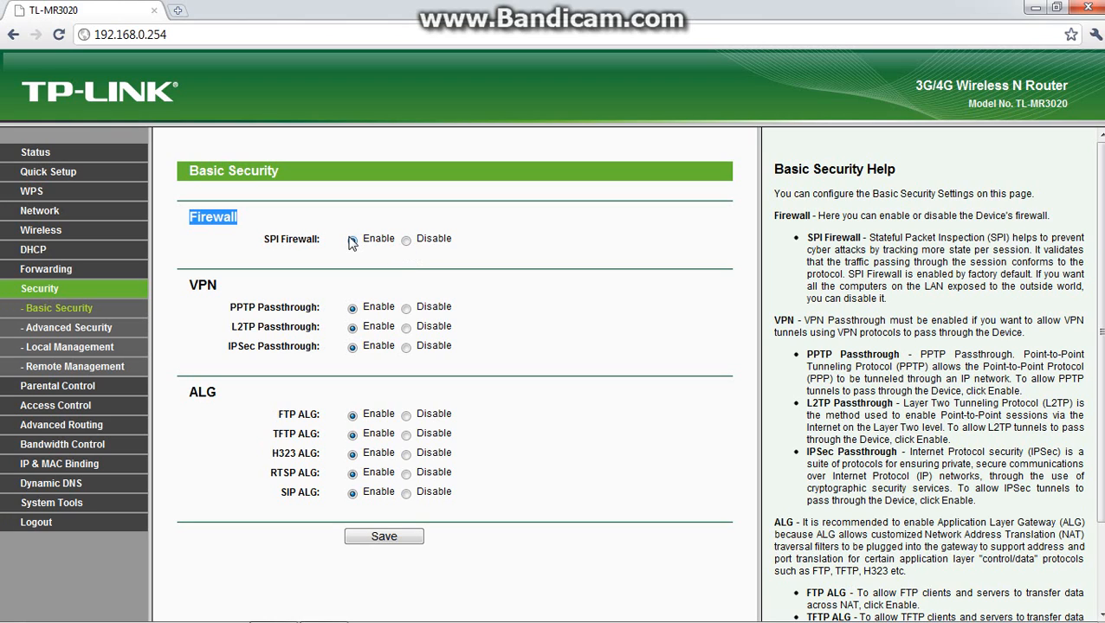
left_click(223, 294)
left_click_drag(222, 294, 188, 291)
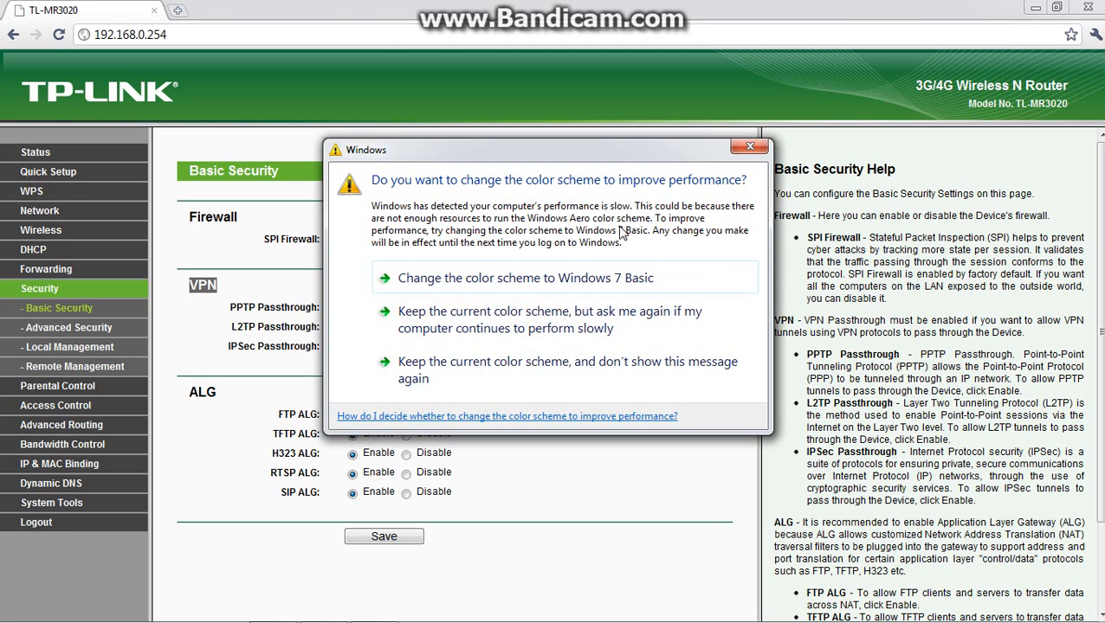
left_click(752, 146)
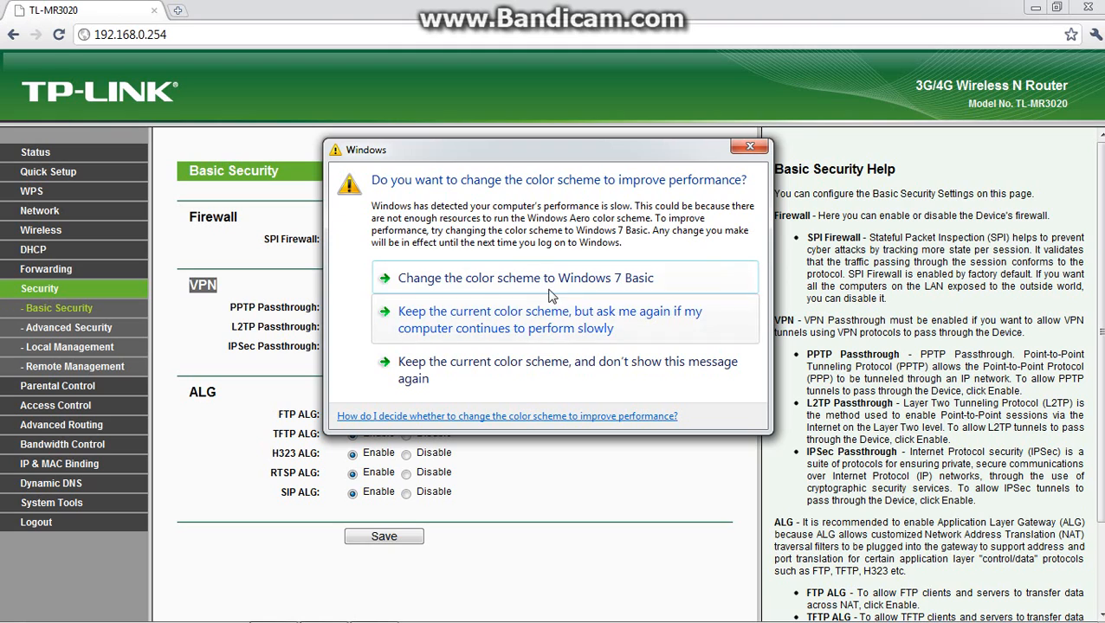
left_click(748, 145)
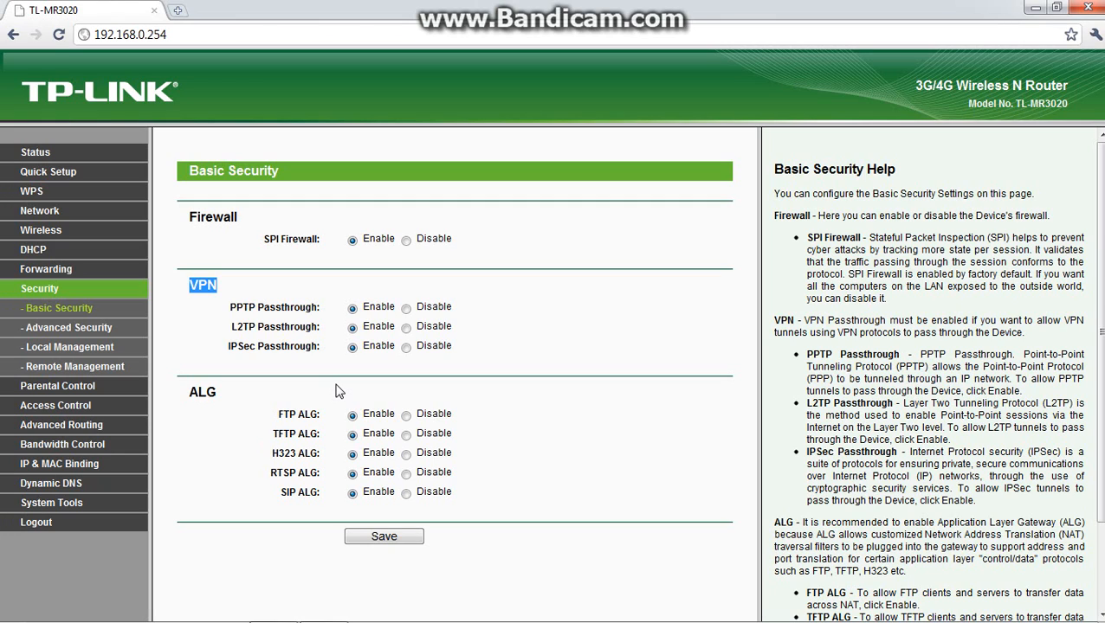
Dismiss the color scheme prompt, select Enable for TFTP ALG and save the Basic Security settings.
left_click(298, 412)
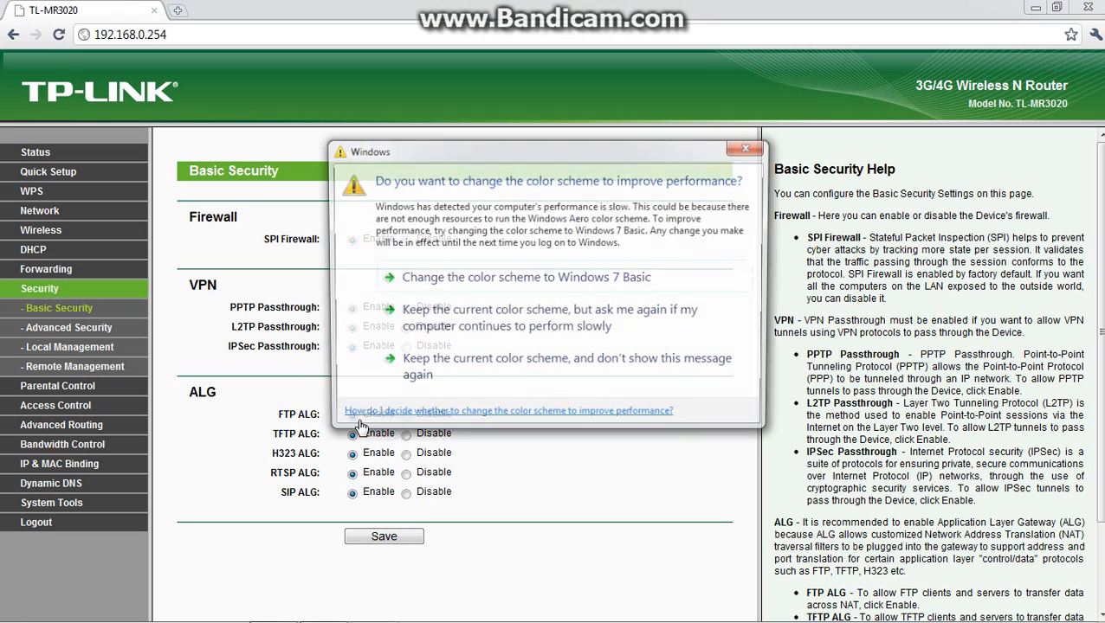
left_click(750, 149)
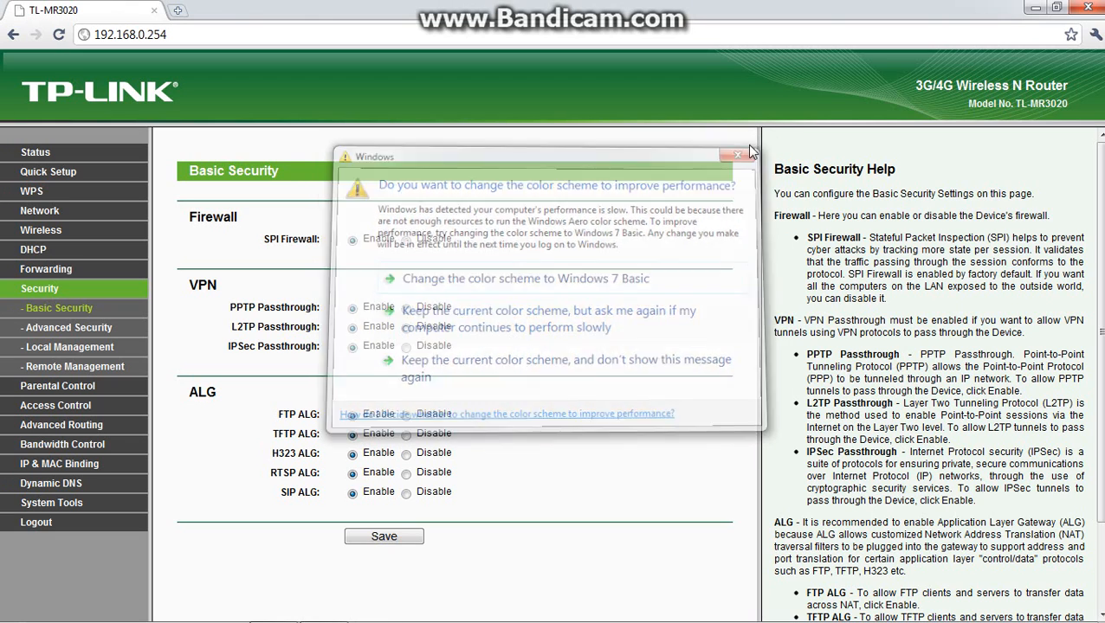
left_click(352, 436)
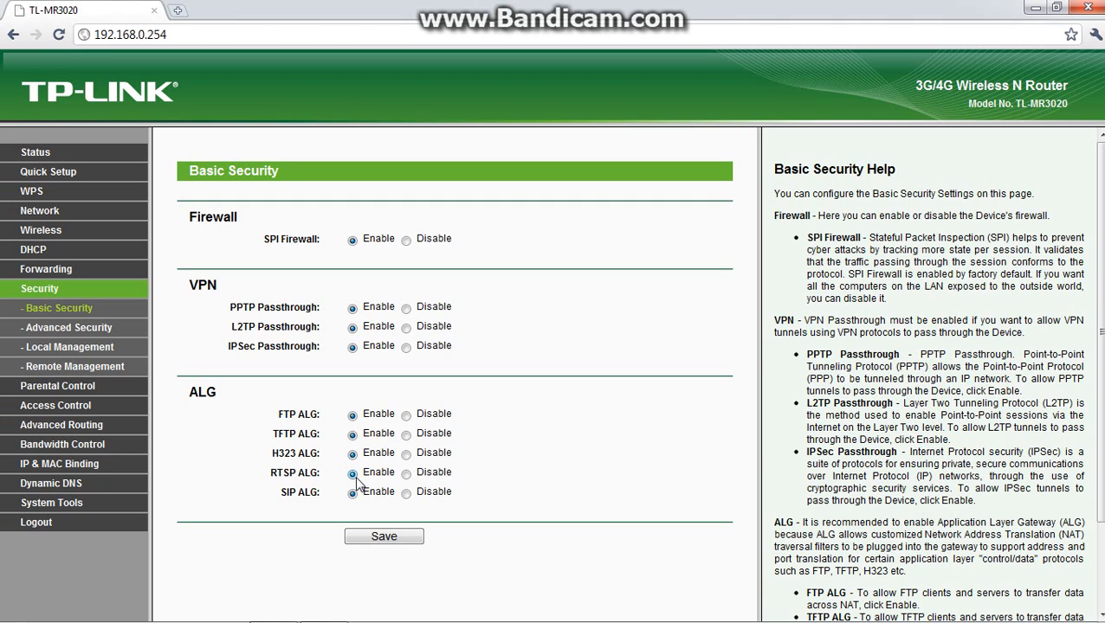
left_click(374, 537)
Open the Advanced Security page and review DoS Protection and ICMP-FLOOD filtering, dismissing the color scheme prompts.
left_click(87, 334)
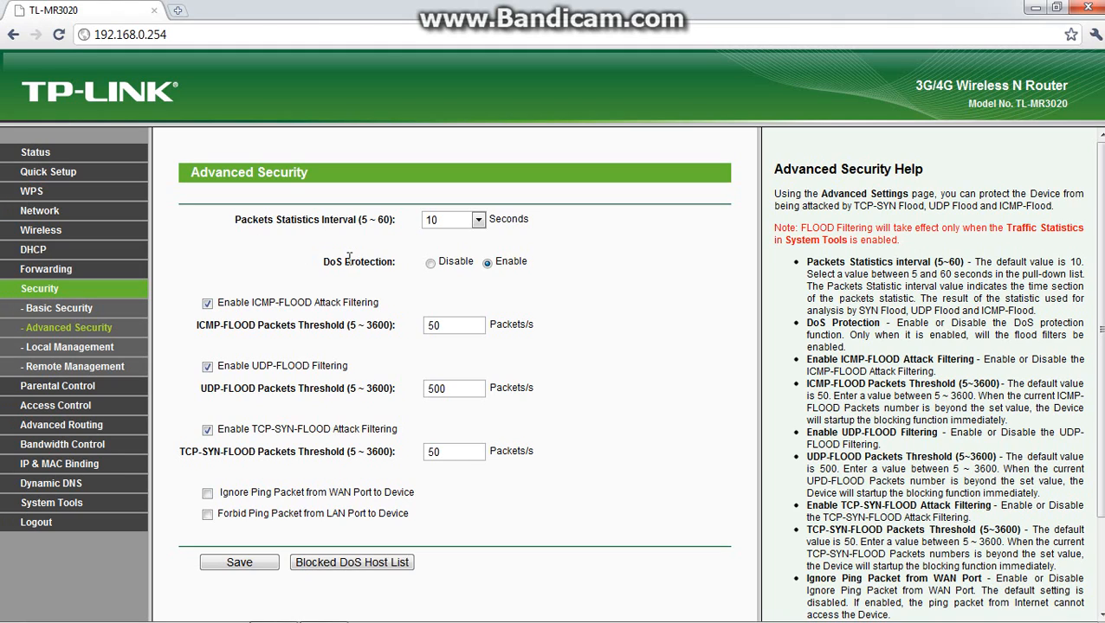
left_click_drag(350, 261, 403, 266)
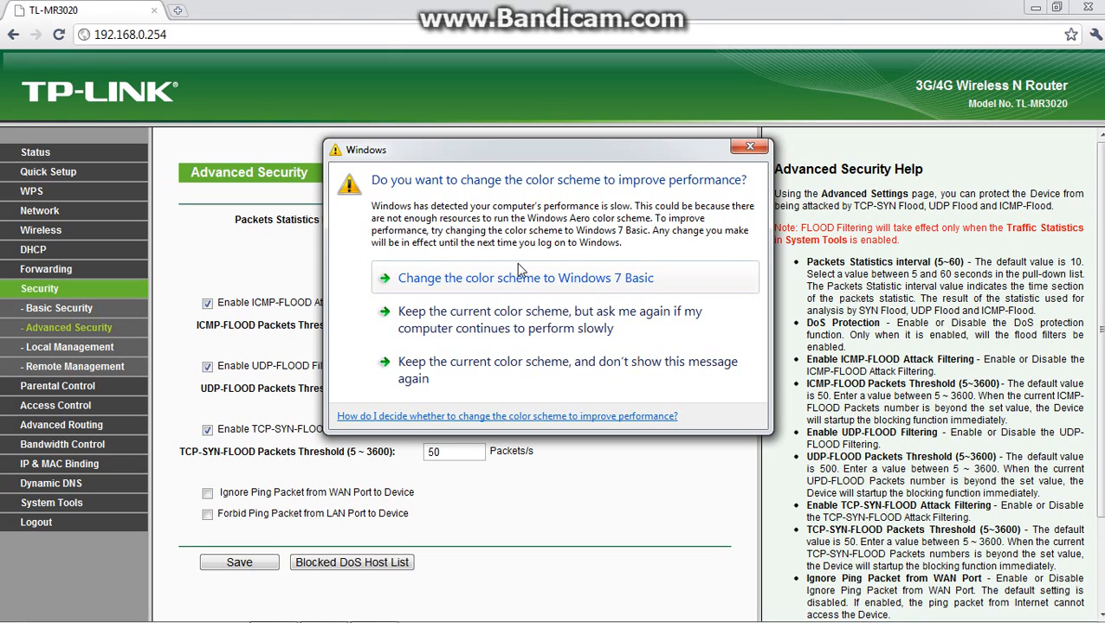
left_click(749, 146)
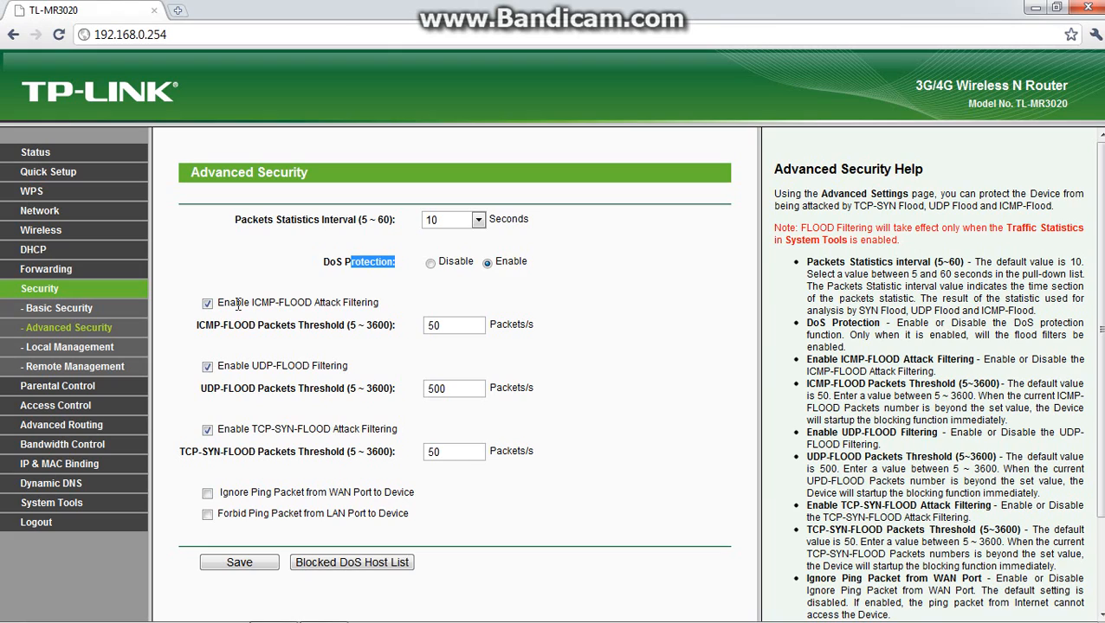
left_click(294, 308)
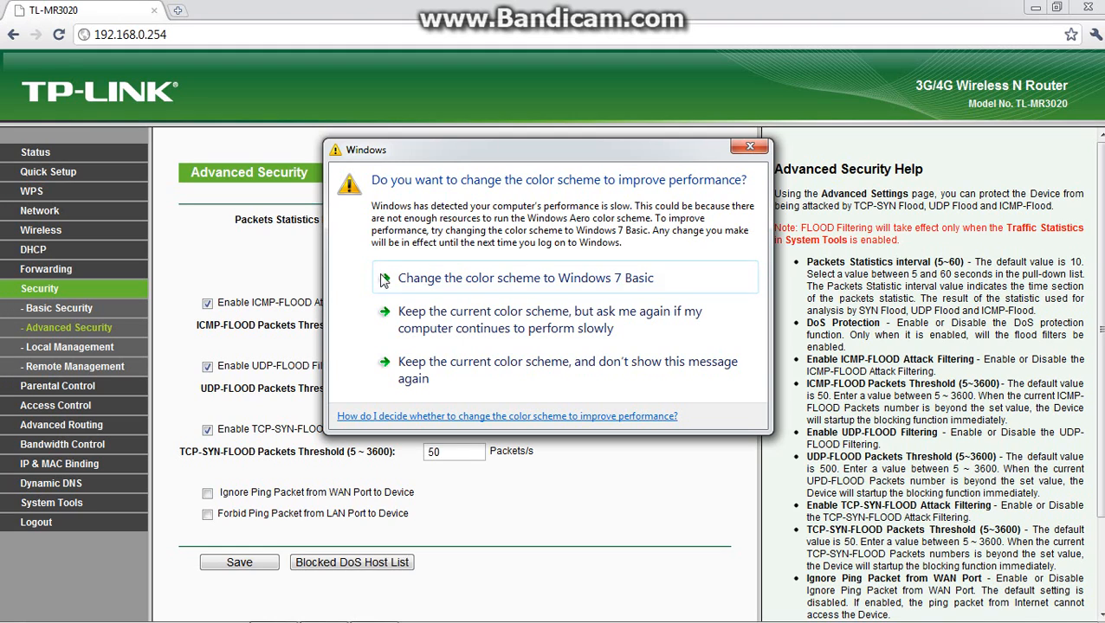
left_click(752, 147)
left_click(744, 151)
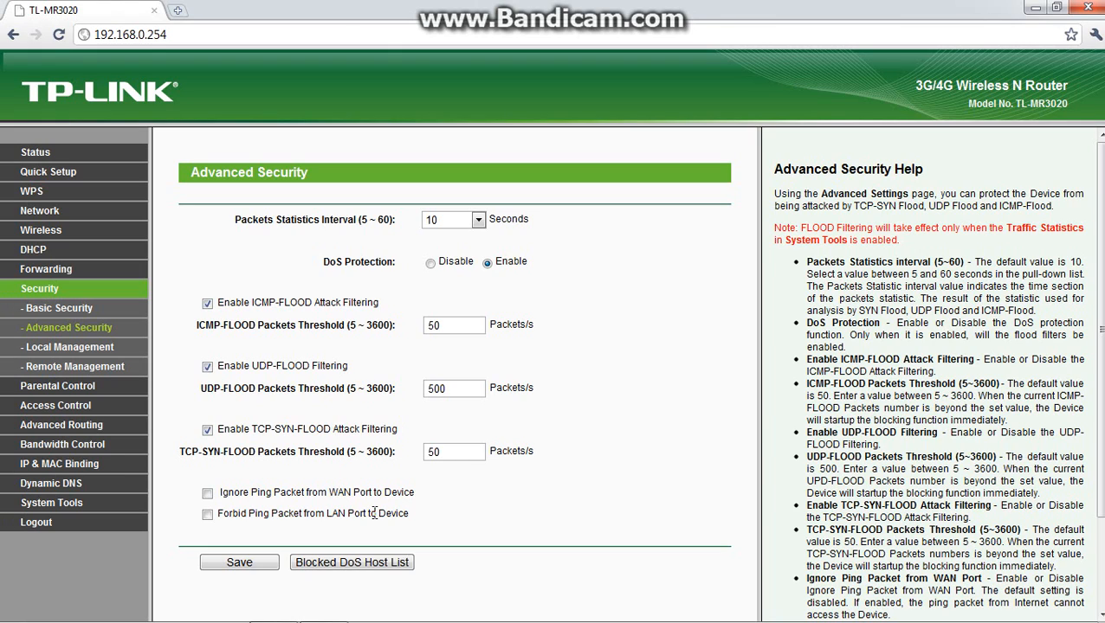
Enable ignoring WAN-port pings and forbidding LAN-port pings to the device, check the flood threshold fields, and save the Advanced Security settings.
left_click(208, 494)
left_click(208, 515)
left_click(481, 324)
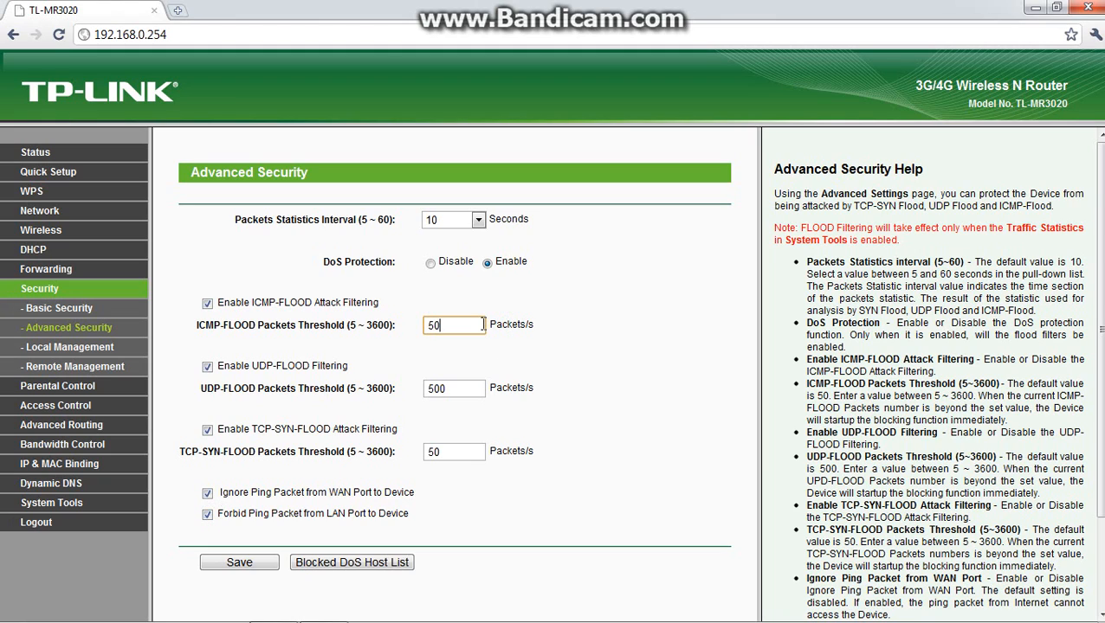
left_click(452, 392)
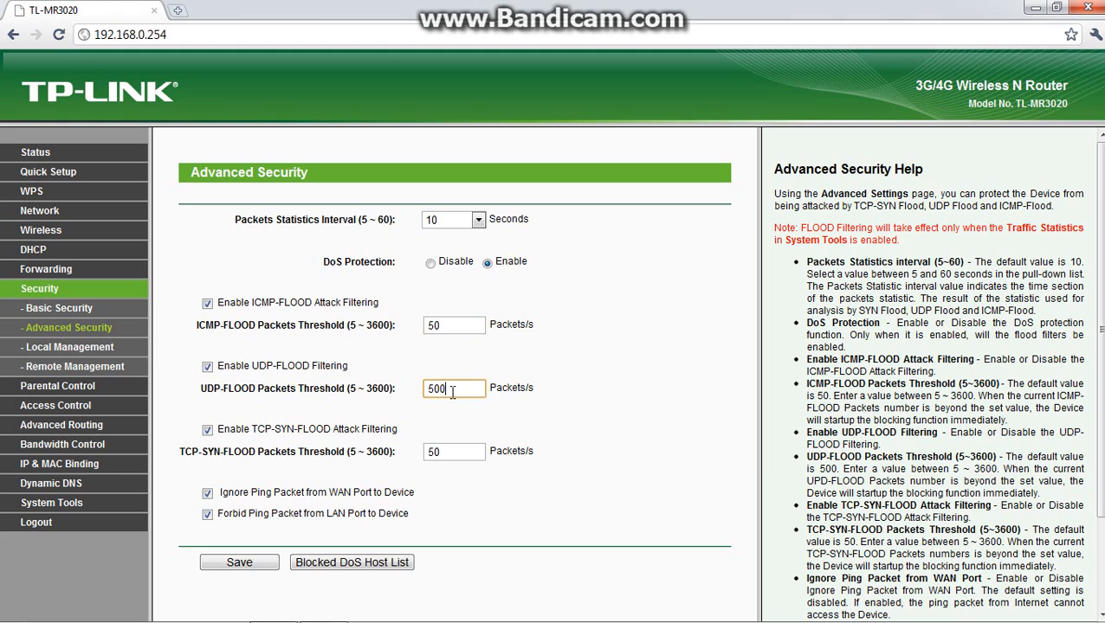
left_click(452, 447)
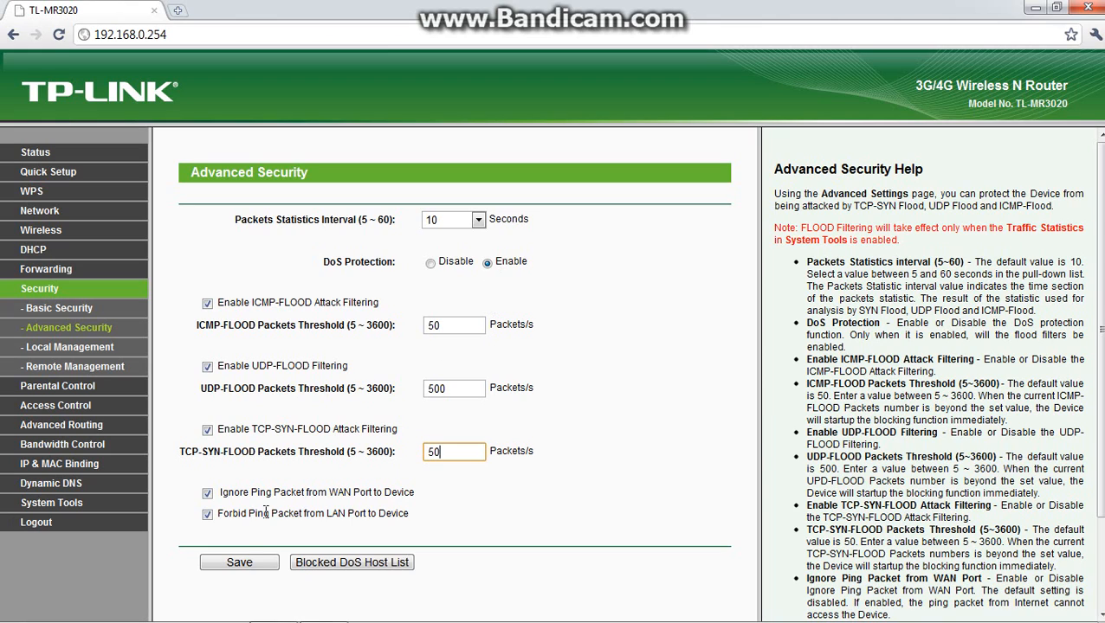
left_click(240, 563)
left_click(239, 563)
left_click(323, 606)
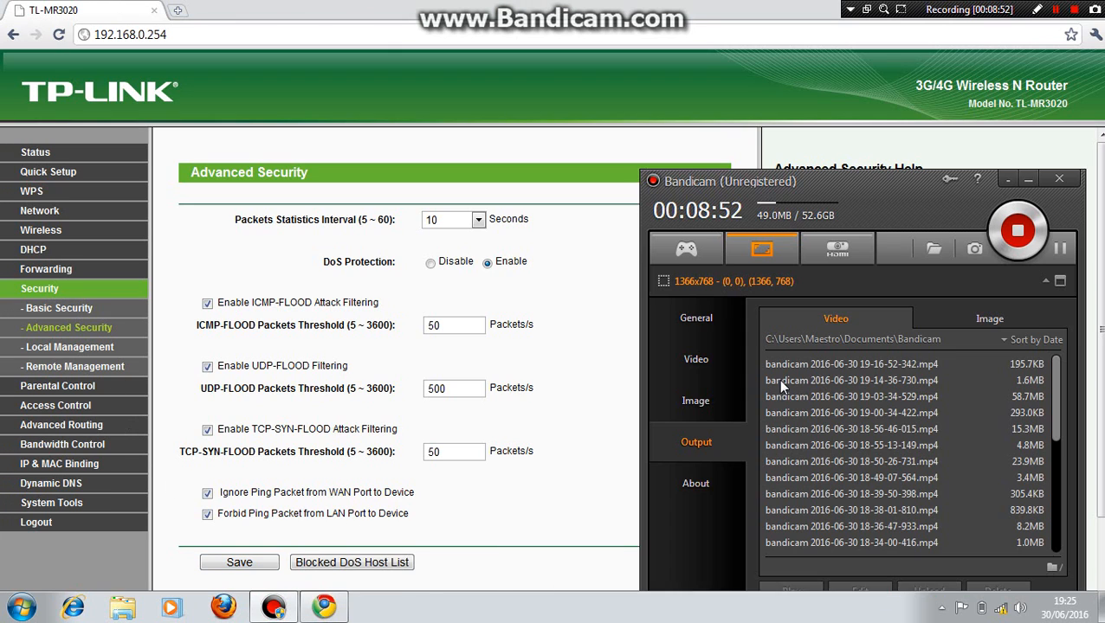